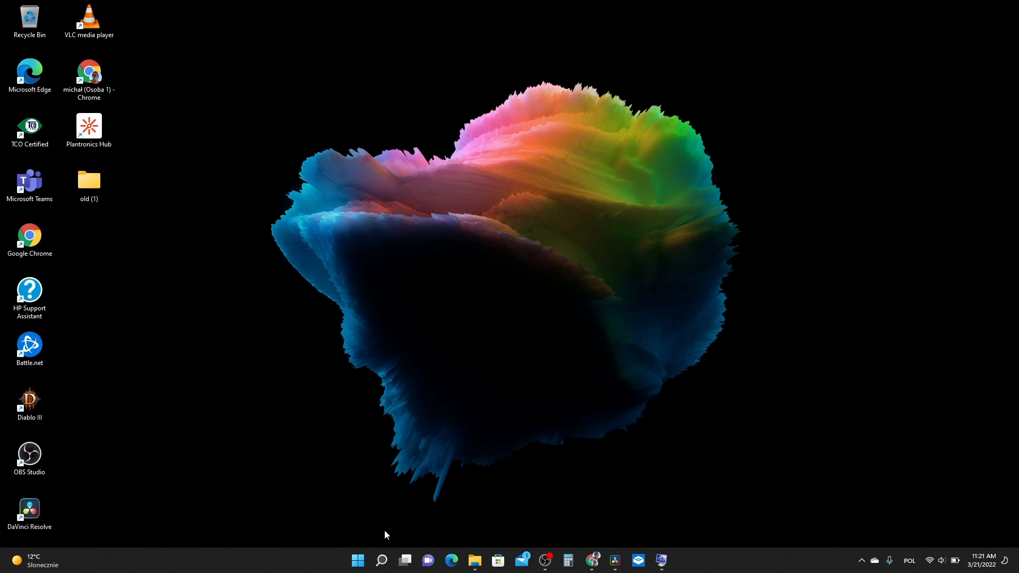
Step: Open the Windows Features dialog by running optionalfeatures.exe
{"action": "right_click", "coordinate": [358, 562]}
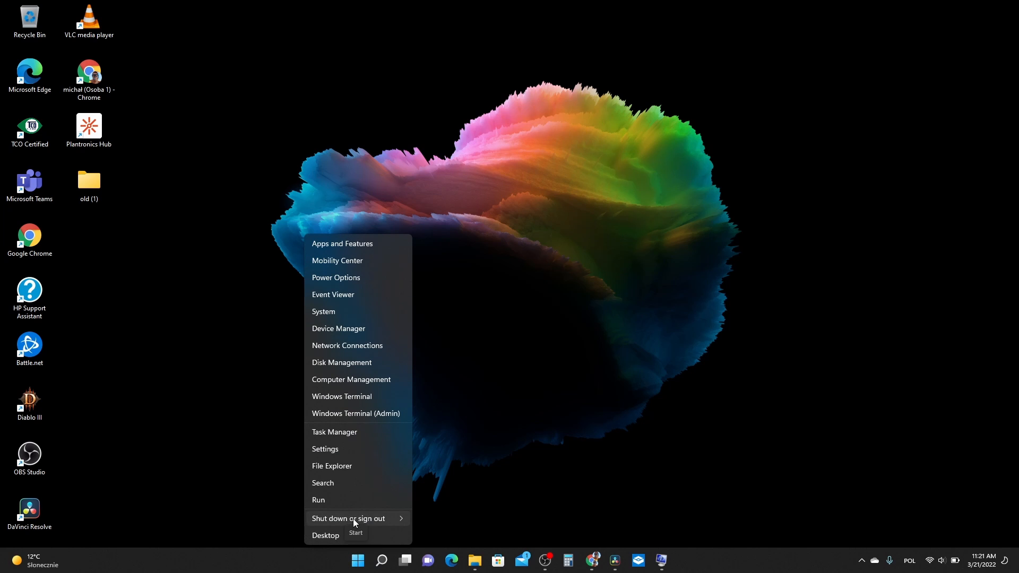
{"action": "left_click", "coordinate": [335, 500]}
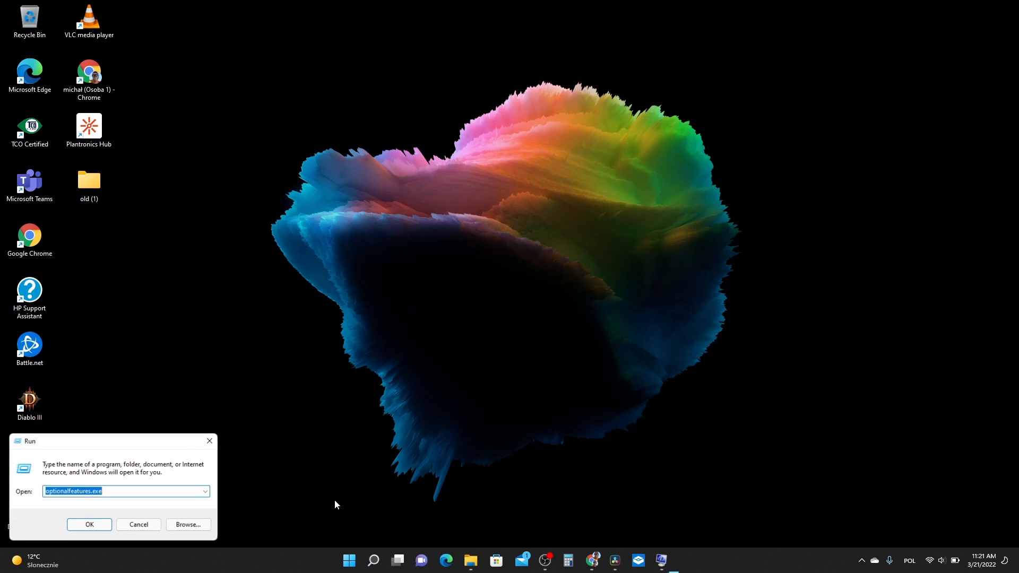
{"action": "left_click", "coordinate": [127, 494]}
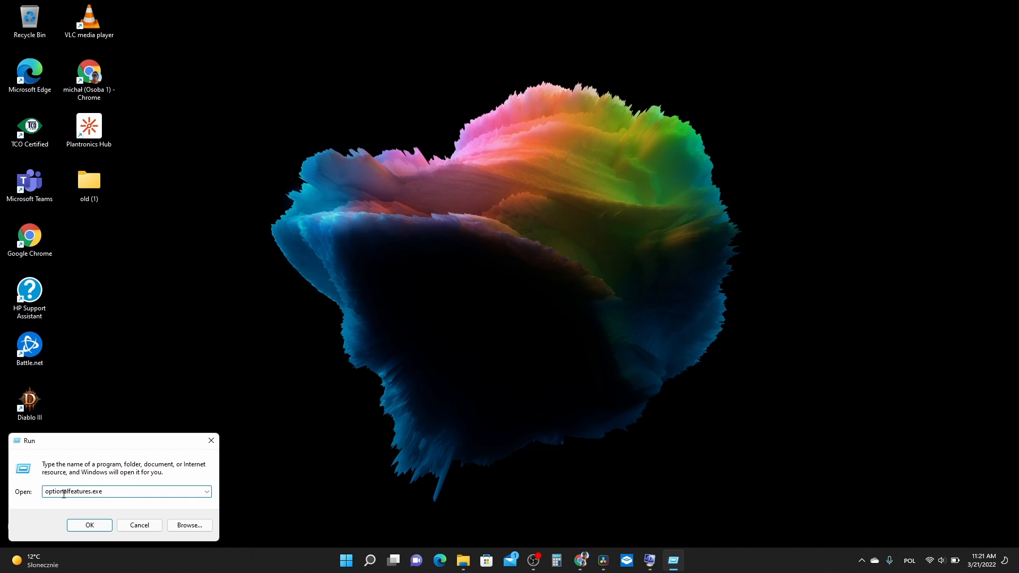
{"action": "left_click", "coordinate": [92, 525]}
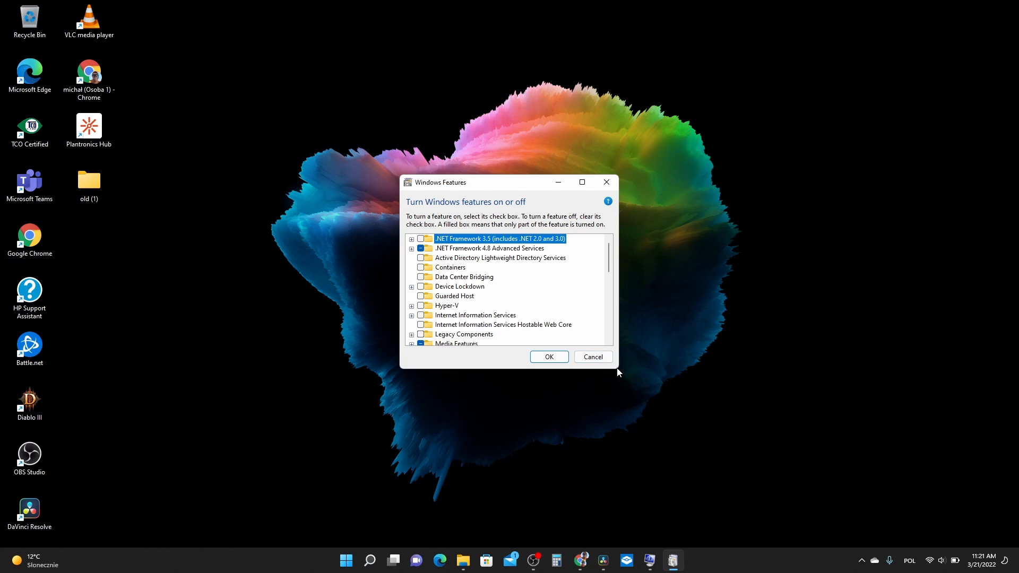
Step: Enlarge the Windows Features dialog, make sure Windows Sandbox is turned on, and confirm the feature selection
{"action": "left_click_drag", "start_coordinate": [616, 370], "coordinate": [694, 521]}
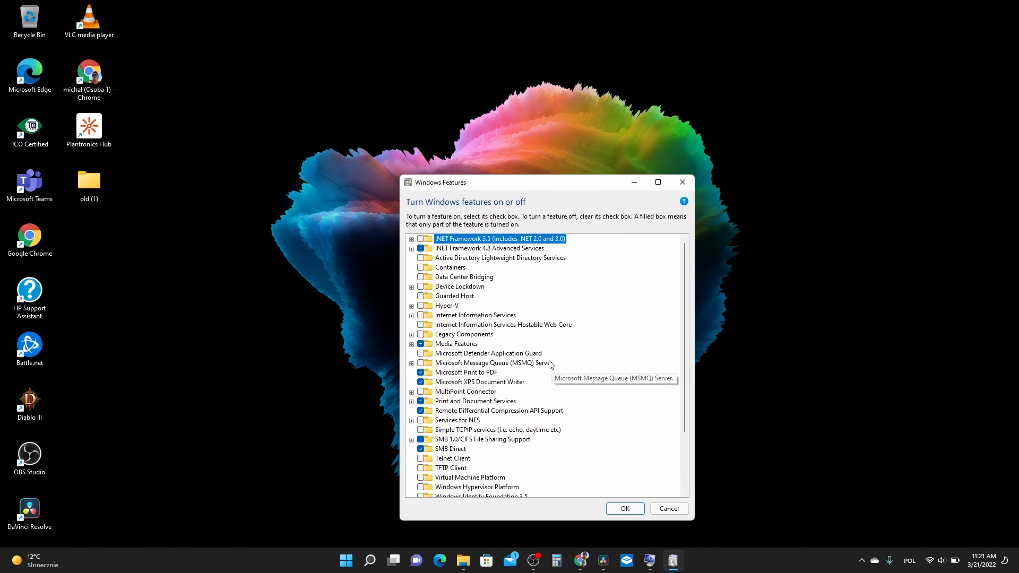
{"action": "left_click_drag", "start_coordinate": [684, 304], "coordinate": [679, 373]}
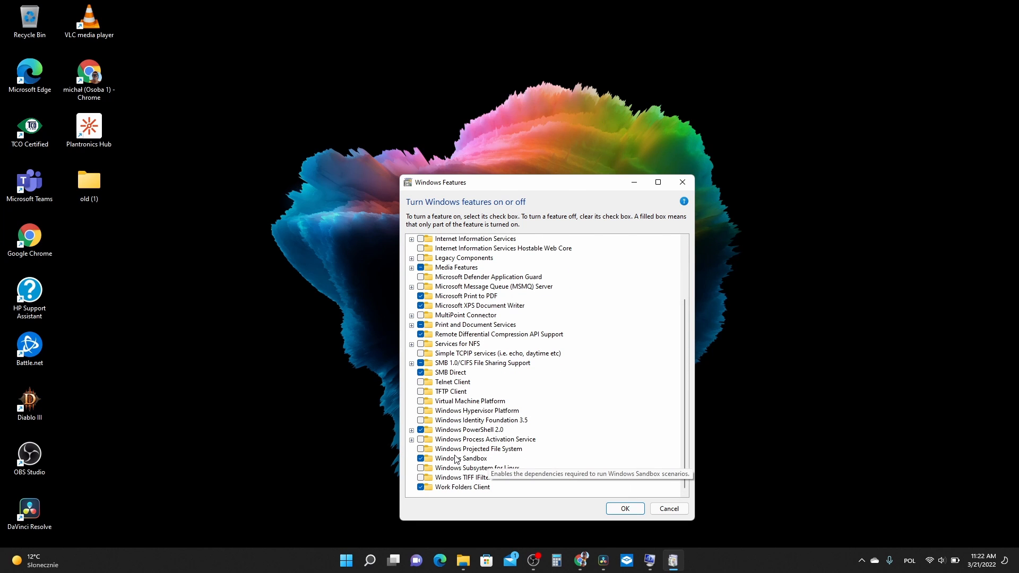
{"action": "left_click", "coordinate": [421, 457]}
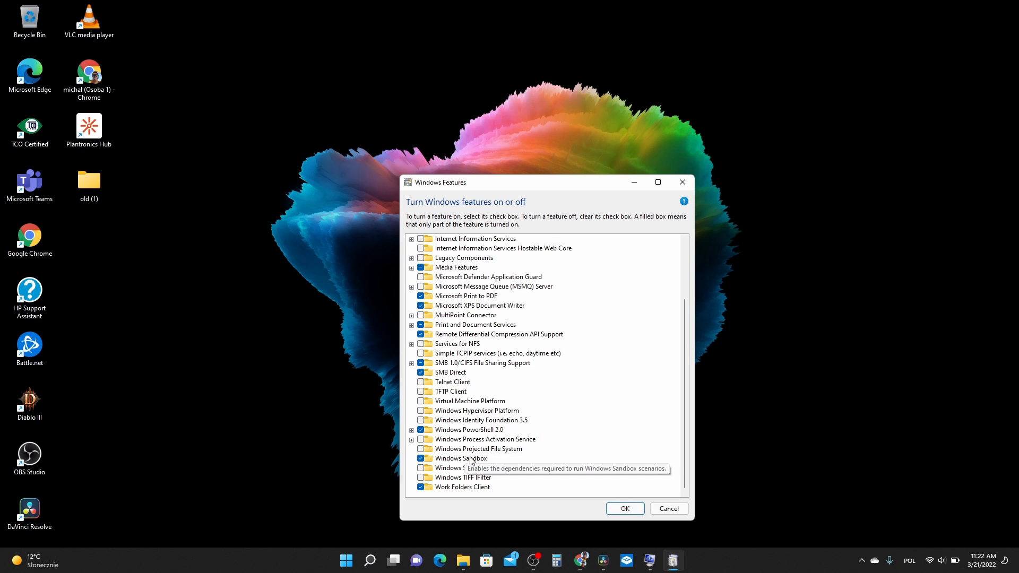
{"action": "left_click", "coordinate": [625, 508]}
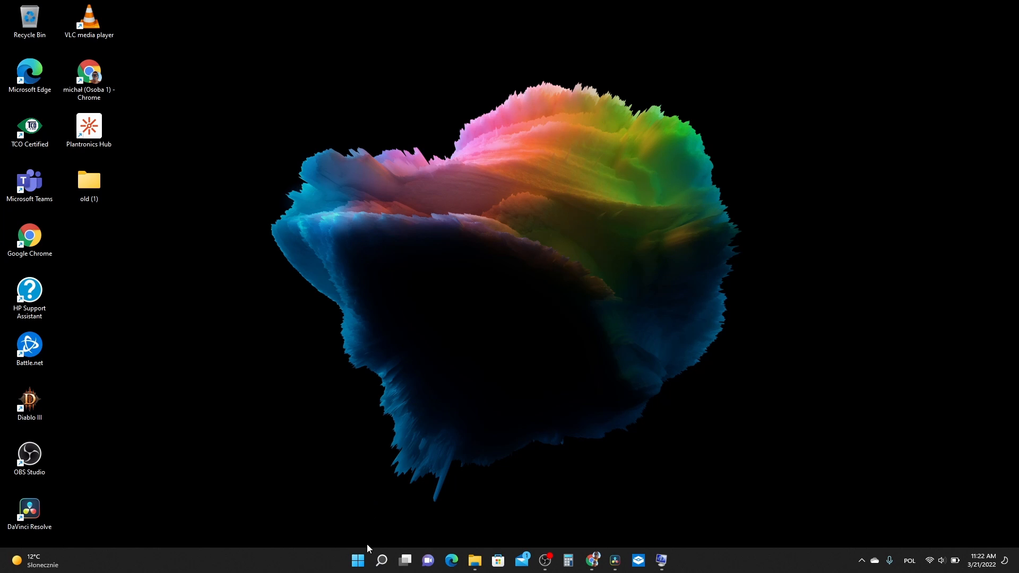
Step: Search for Windows Sandbox, launch it, and move its window clear of the "old (1)" folder on the host desktop
{"action": "left_click", "coordinate": [357, 560]}
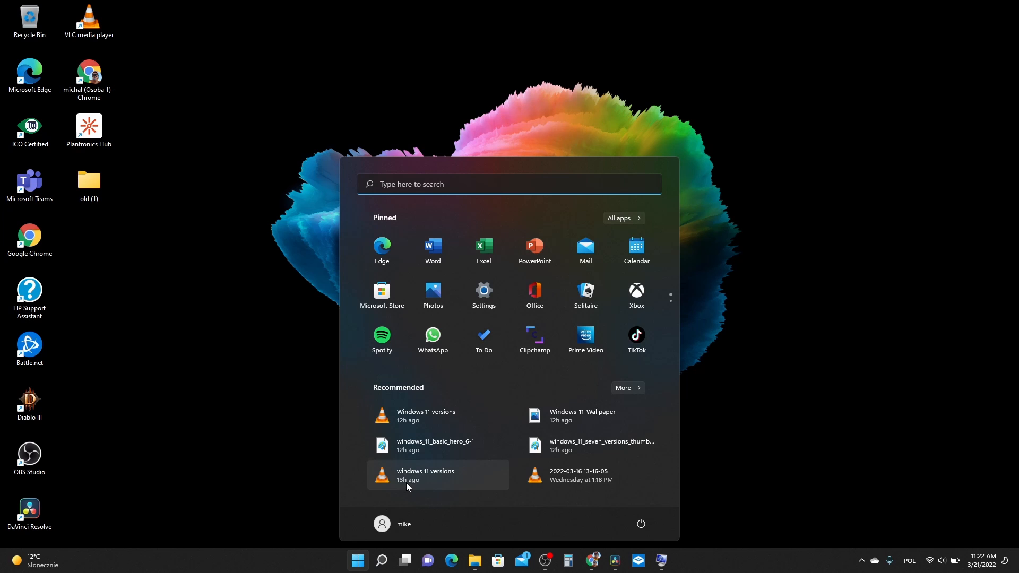
{"action": "type", "text": "sandbo"}
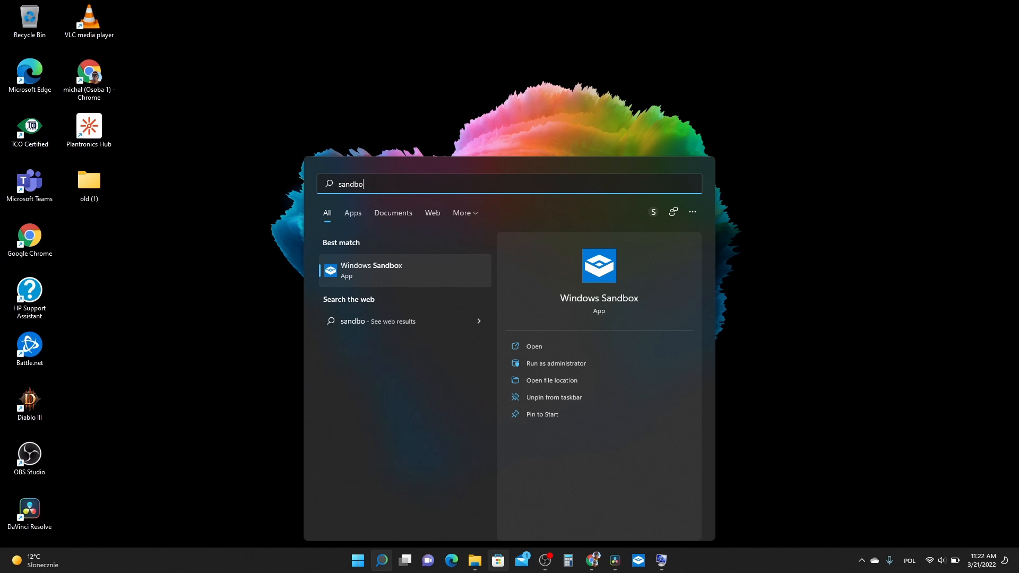
{"action": "type", "text": "x"}
{"action": "left_click", "coordinate": [405, 277]}
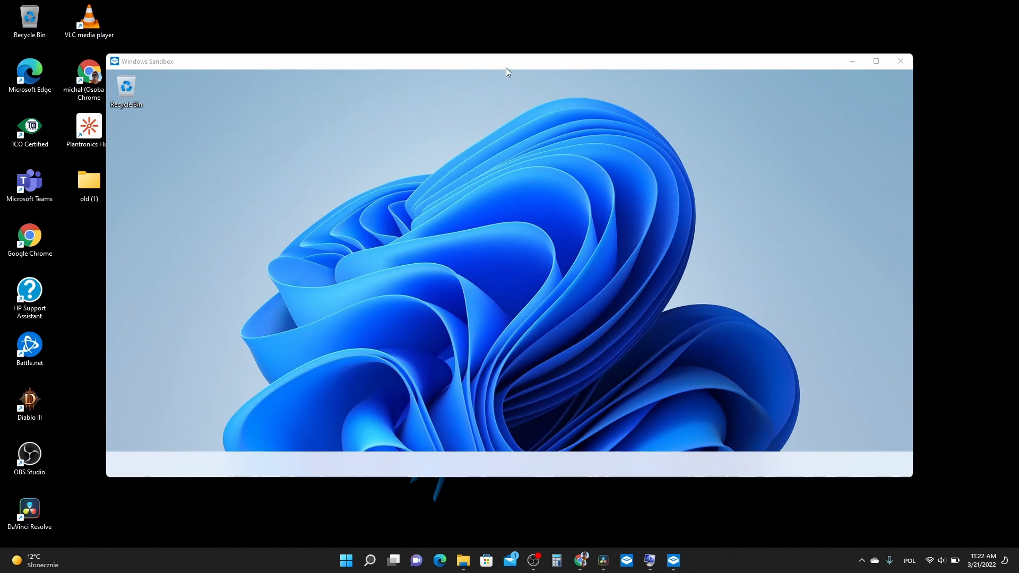
{"action": "mouse_move", "coordinate": [505, 64]}
{"action": "left_mouse_down"}
{"action": "mouse_move", "coordinate": [494, 91]}
{"action": "mouse_move", "coordinate": [502, 73]}
{"action": "left_mouse_up"}
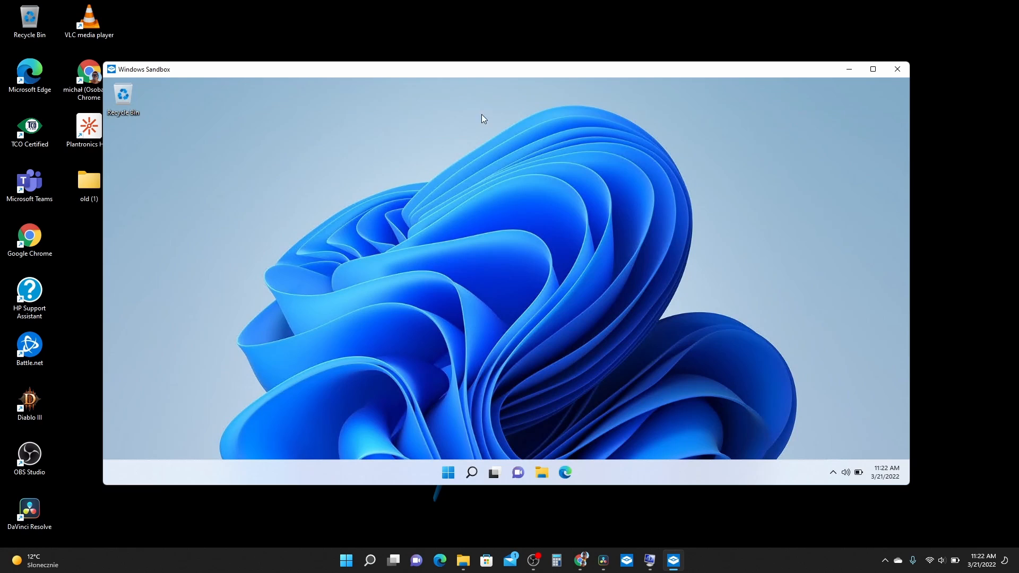
{"action": "left_click_drag", "start_coordinate": [451, 70], "coordinate": [489, 88]}
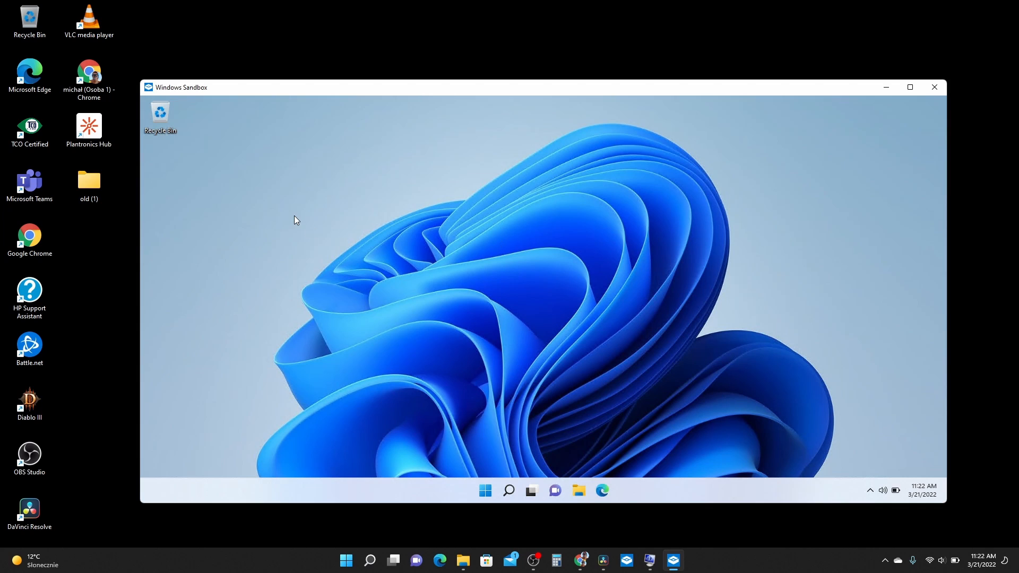
Step: Cut the "old (1)" folder from the host desktop, paste it onto the sandbox desktop, and cancel the copy while it is running
{"action": "right_click", "coordinate": [86, 180]}
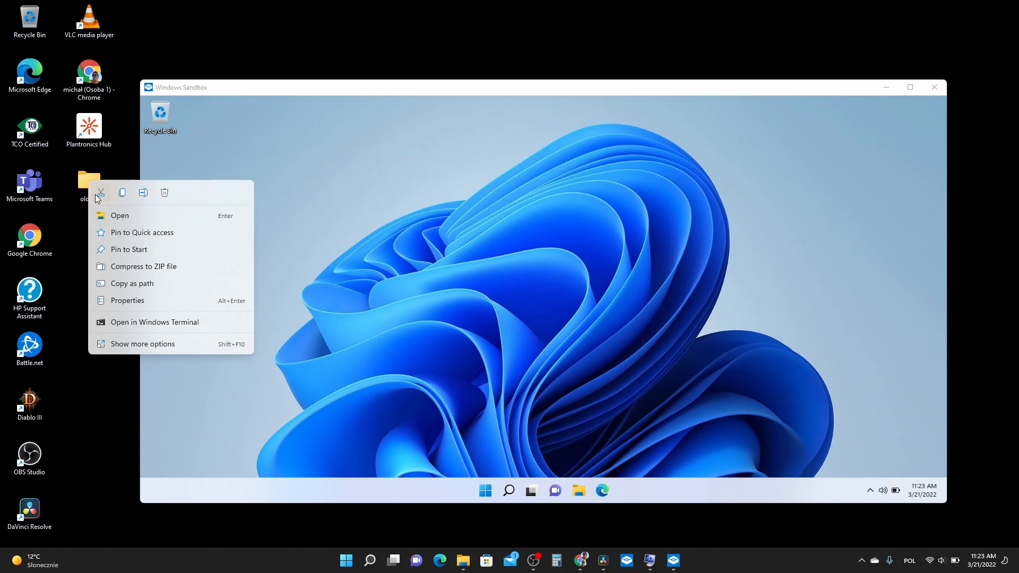
{"action": "left_click", "coordinate": [98, 194]}
{"action": "left_click", "coordinate": [283, 236]}
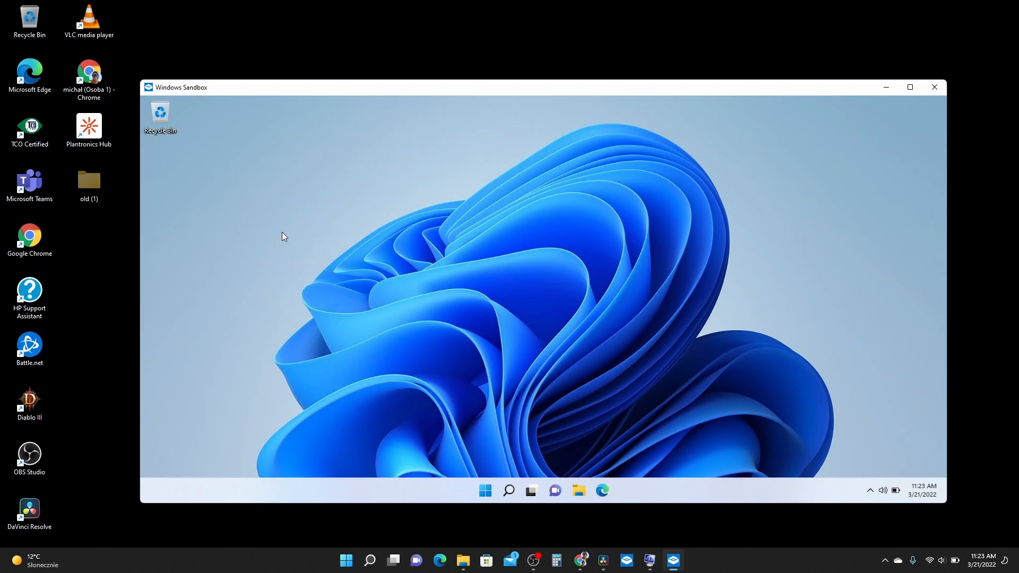
{"action": "right_click", "coordinate": [330, 233]}
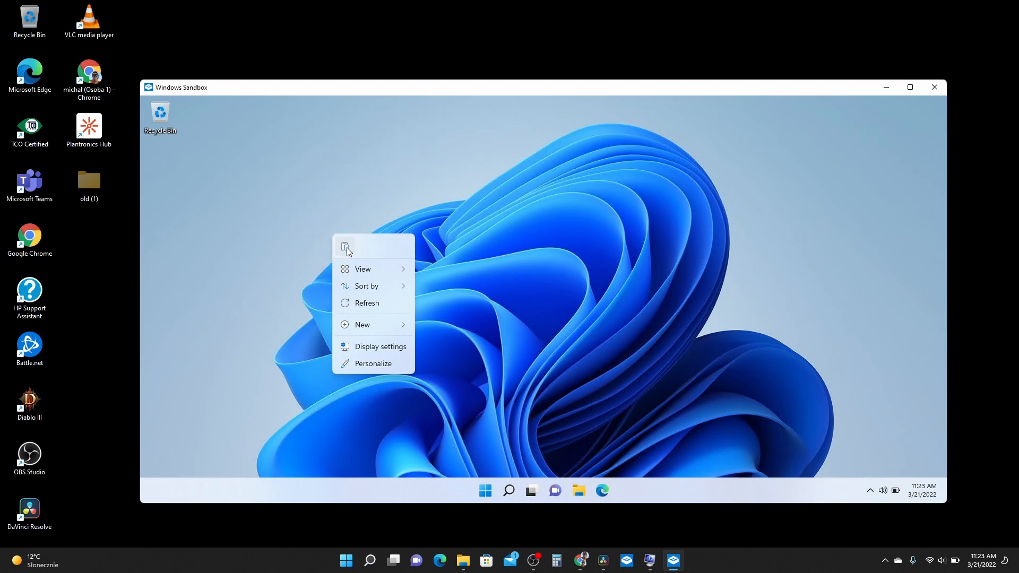
{"action": "left_click", "coordinate": [346, 248]}
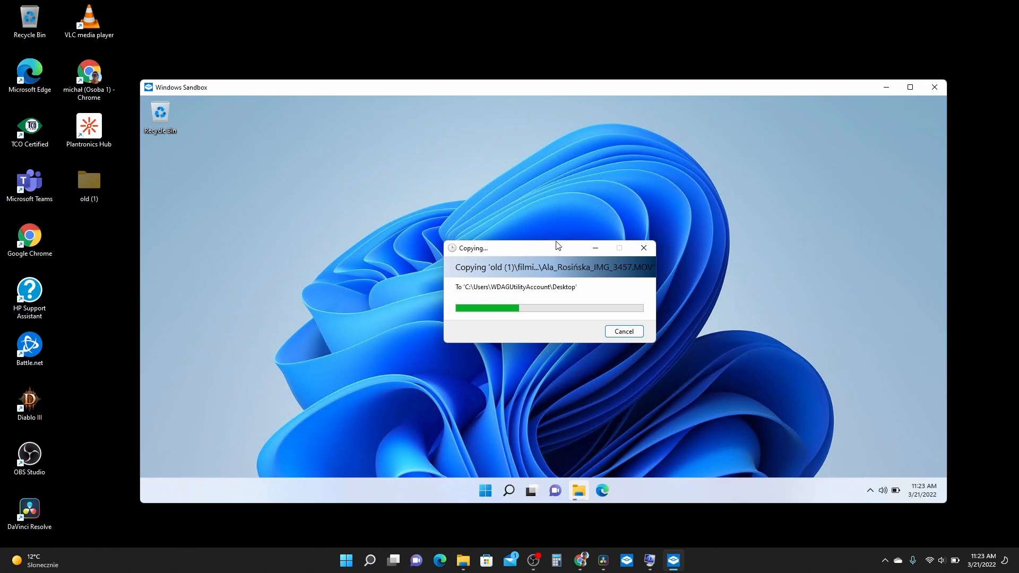
{"action": "left_click_drag", "start_coordinate": [556, 243], "coordinate": [600, 135]}
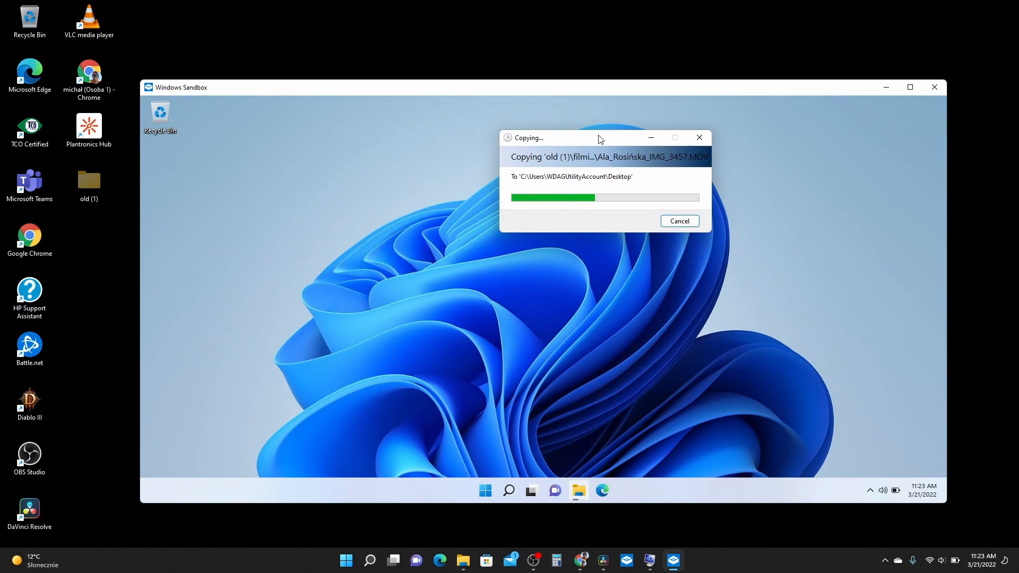
{"action": "left_click", "coordinate": [680, 222]}
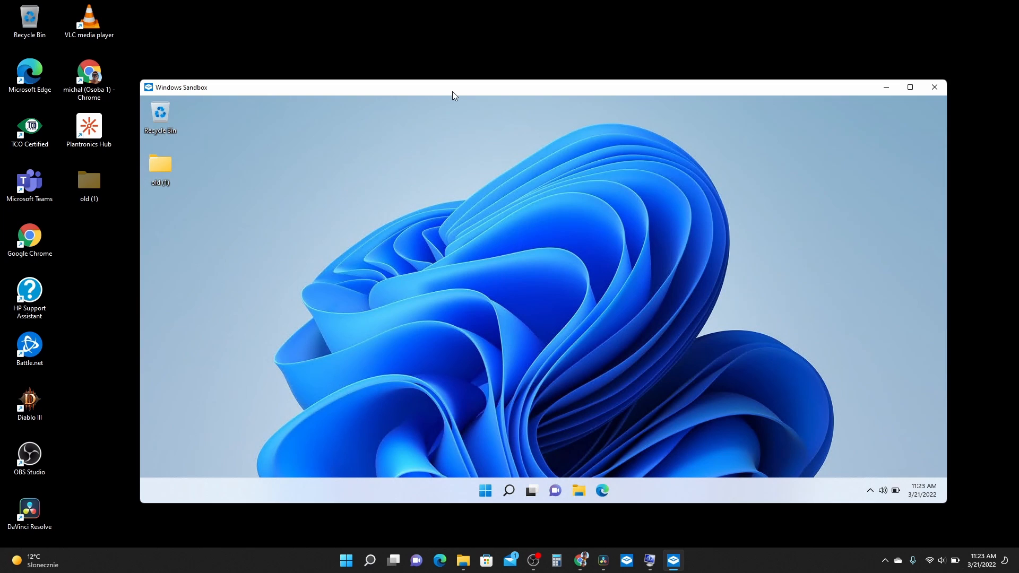
{"action": "left_click_drag", "start_coordinate": [453, 92], "coordinate": [426, 134]}
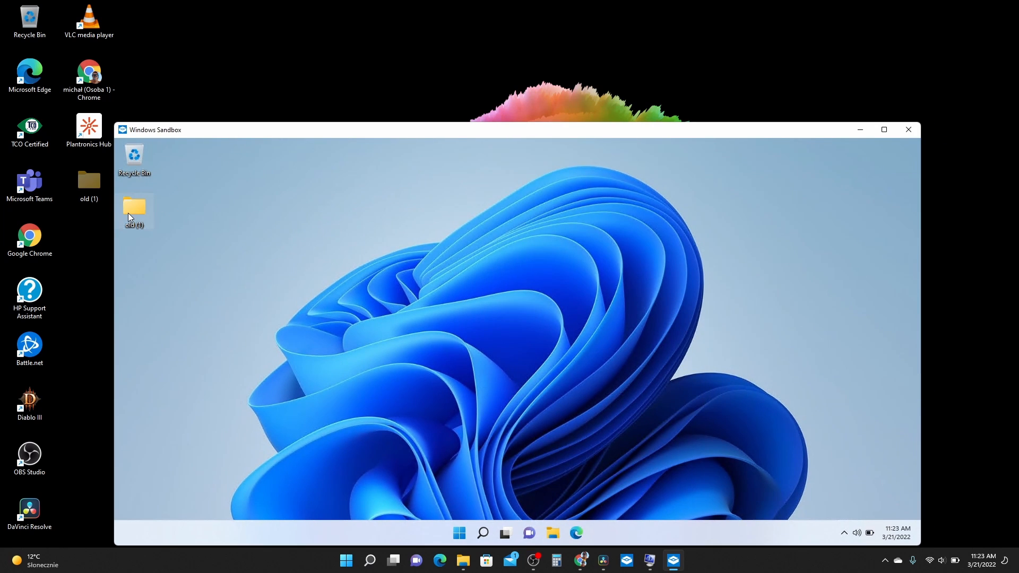
{"action": "left_click", "coordinate": [238, 266]}
{"action": "left_click_drag", "start_coordinate": [469, 134], "coordinate": [483, 112]}
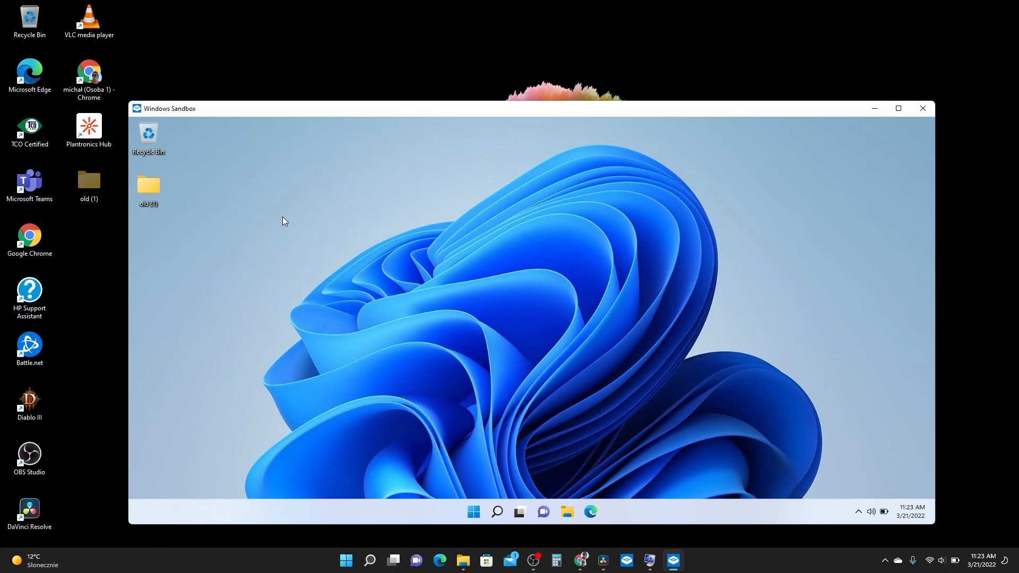
{"action": "left_click_drag", "start_coordinate": [435, 111], "coordinate": [428, 101]}
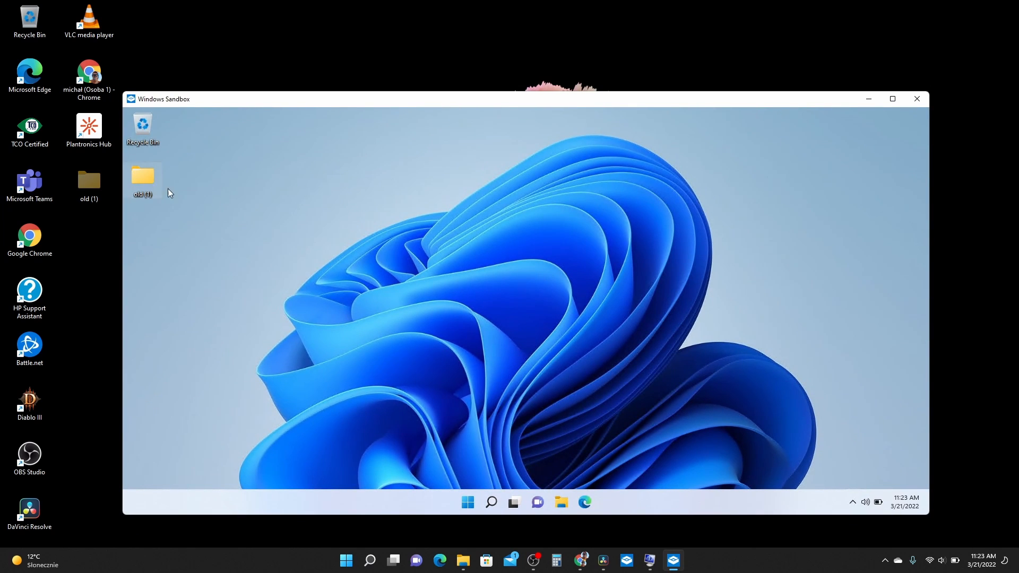
Step: Close Windows Sandbox, discarding its contents, and launch a fresh sandbox session
{"action": "left_click", "coordinate": [919, 98]}
{"action": "left_click", "coordinate": [547, 319]}
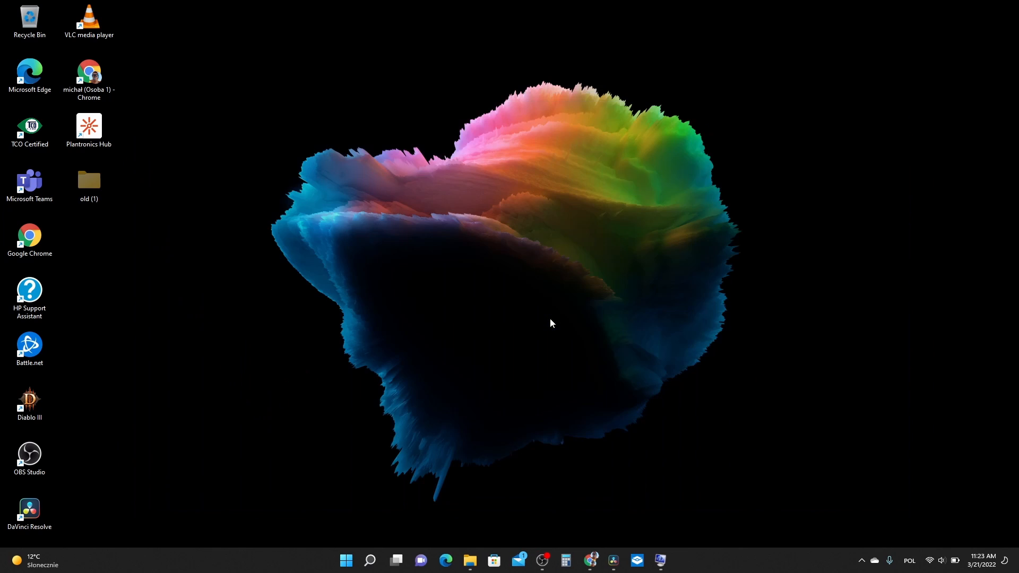
{"action": "left_click", "coordinate": [638, 561]}
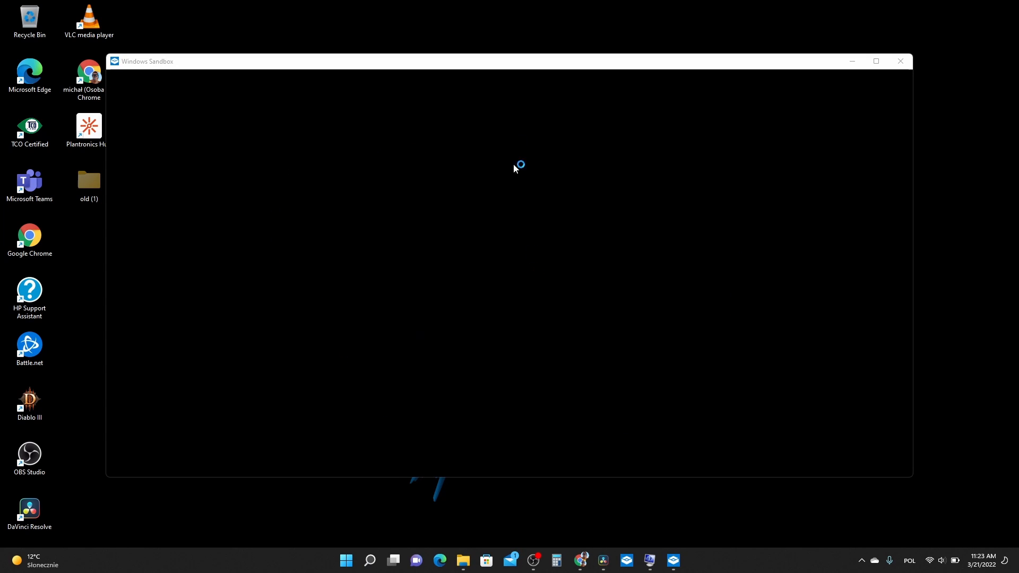
{"action": "left_click_drag", "start_coordinate": [489, 69], "coordinate": [480, 80]}
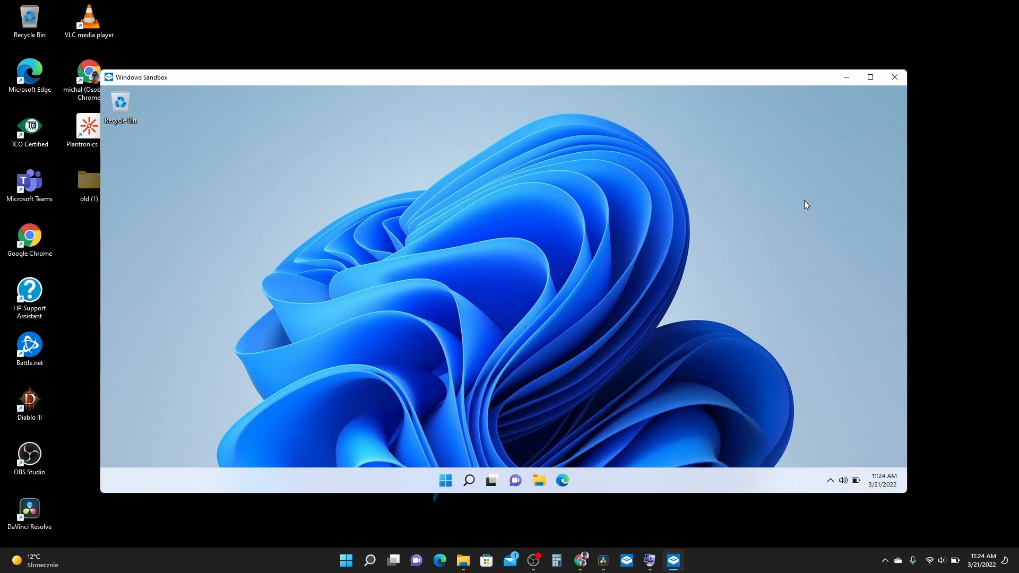
Step: Close the fresh sandbox session and confirm discarding its contents
{"action": "left_click", "coordinate": [896, 78]}
{"action": "left_click", "coordinate": [555, 324]}
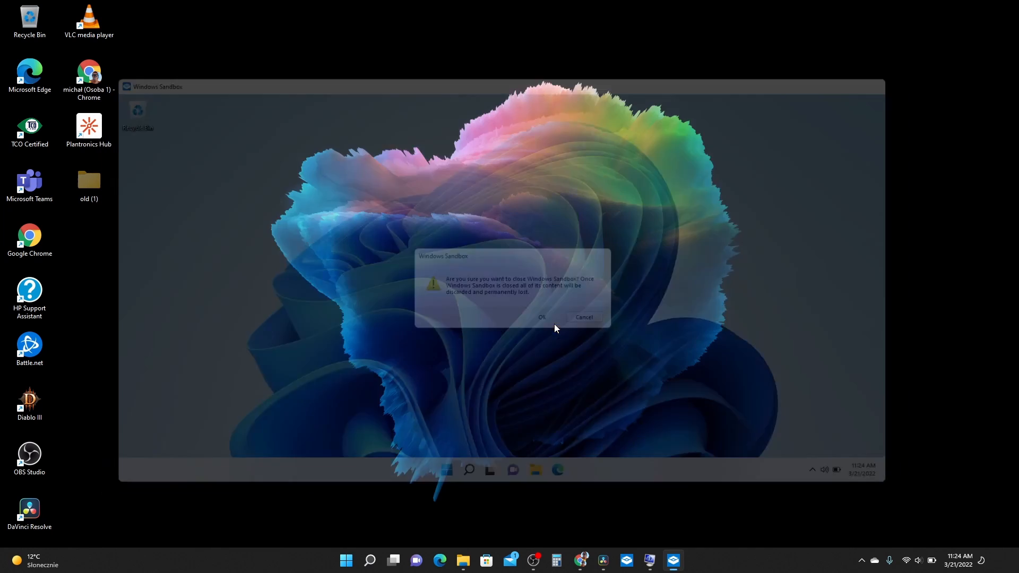